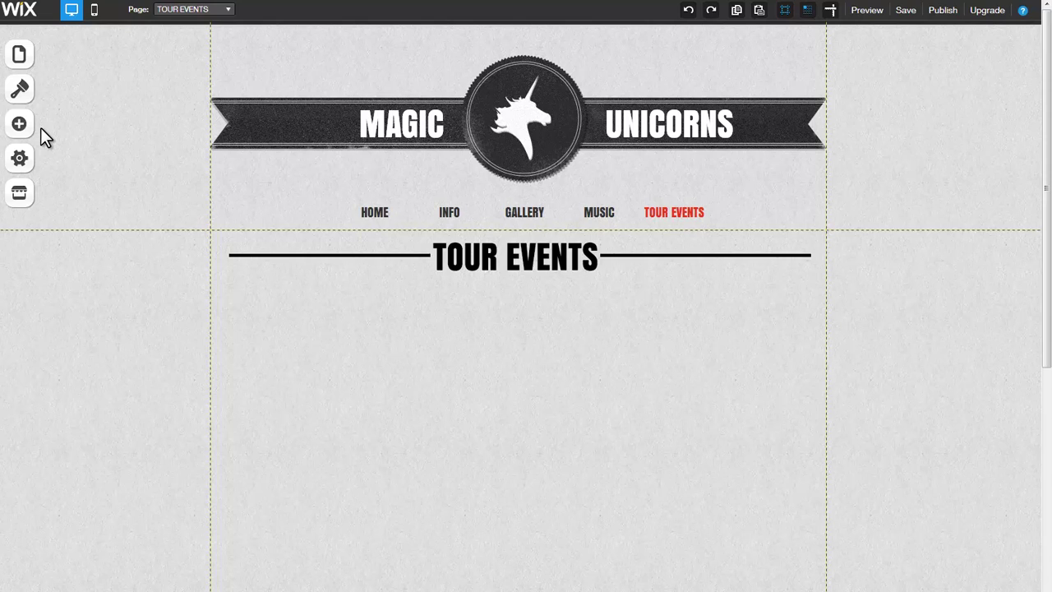
Add the List Builder Events template with three placeholder events to the TOUR EVENTS page.
click(23, 124)
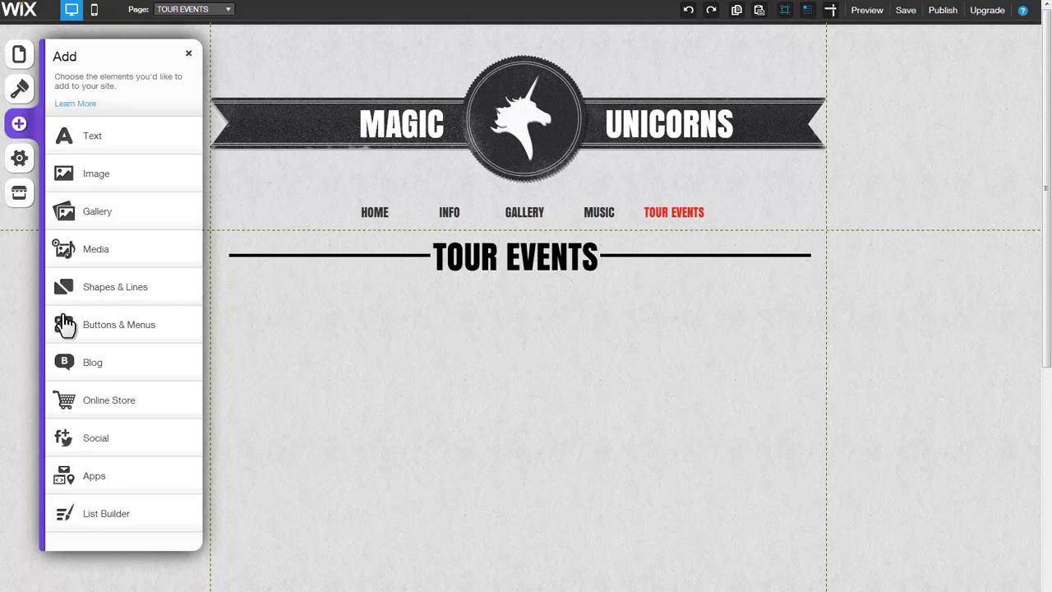
click(87, 513)
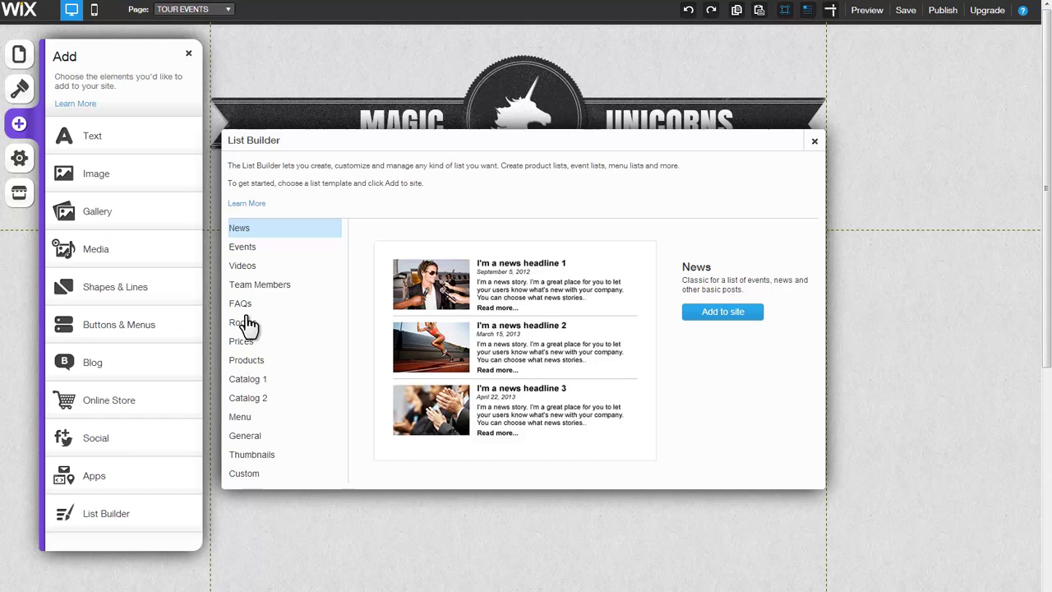
click(251, 251)
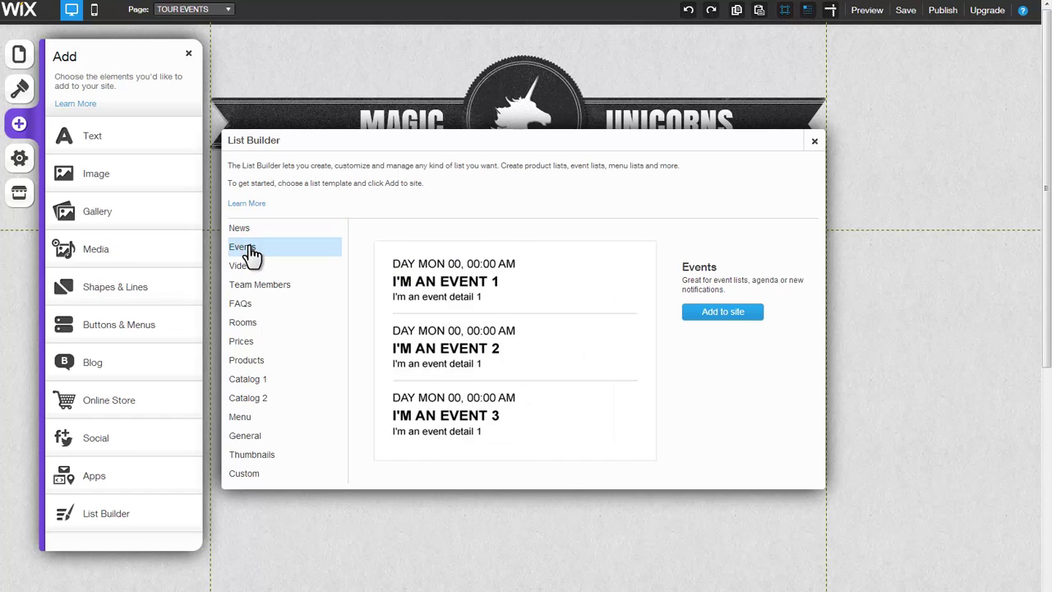
click(694, 315)
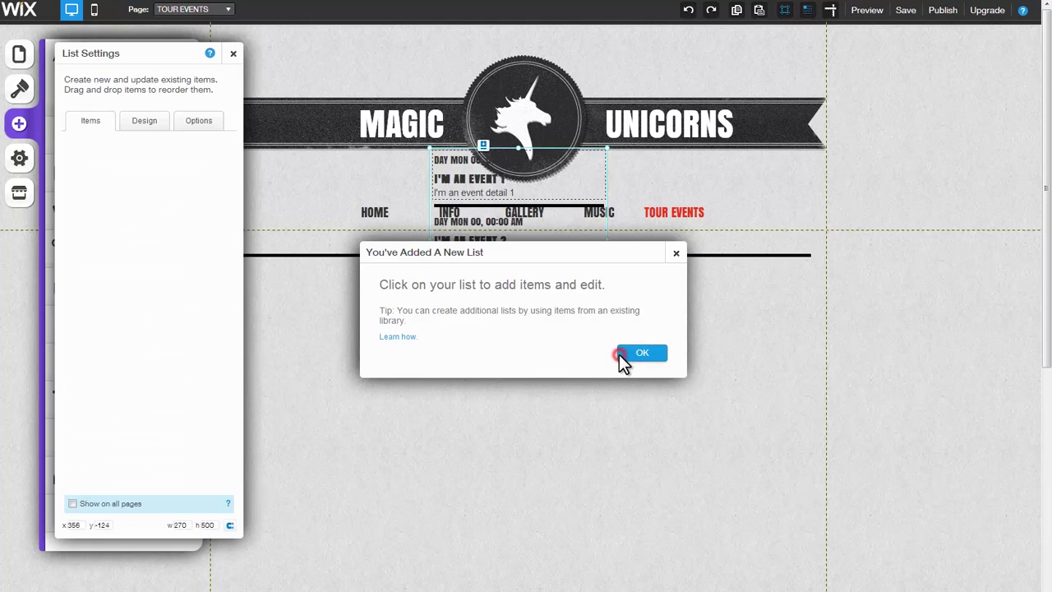
click(621, 355)
drag(564, 194, 409, 329)
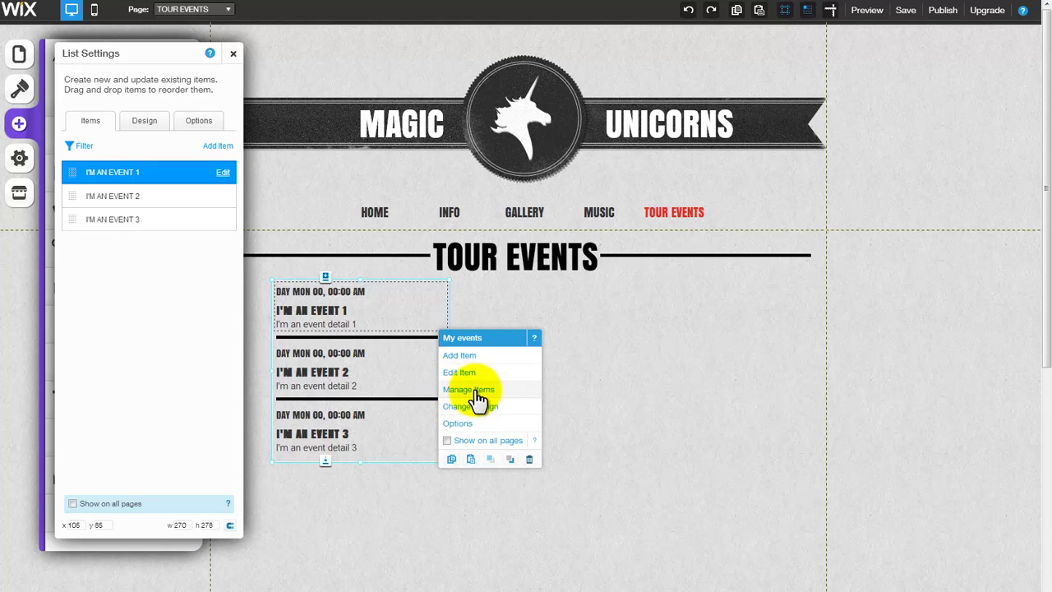
mouse_move(73, 172)
mouse_down()
mouse_move(76, 207)
mouse_move(76, 182)
mouse_move(80, 190)
mouse_up()
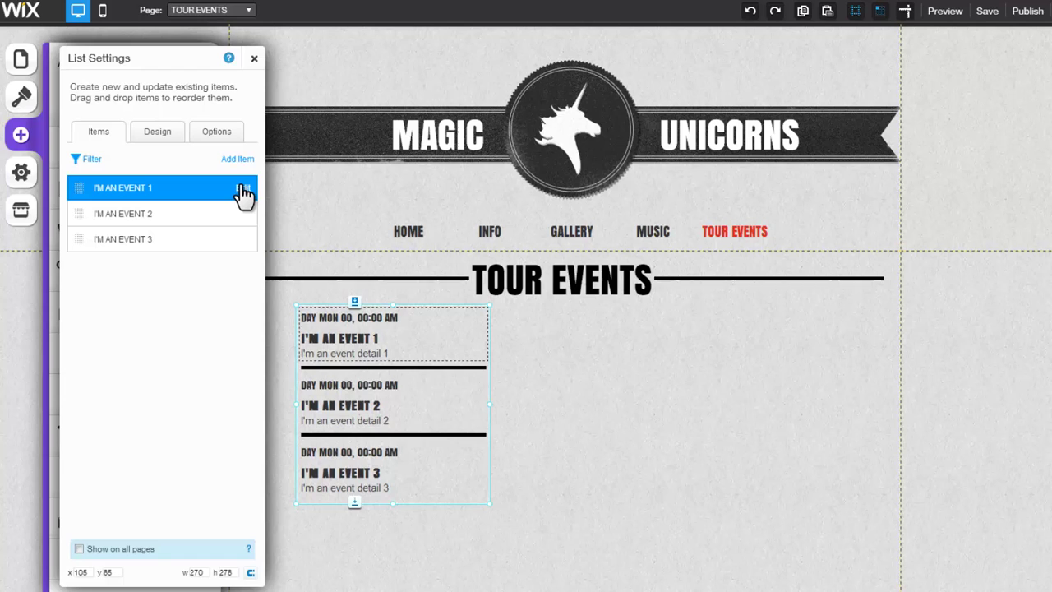
Open I'M AN EVENT 1 for editing and review its Title link options without changes.
click(243, 188)
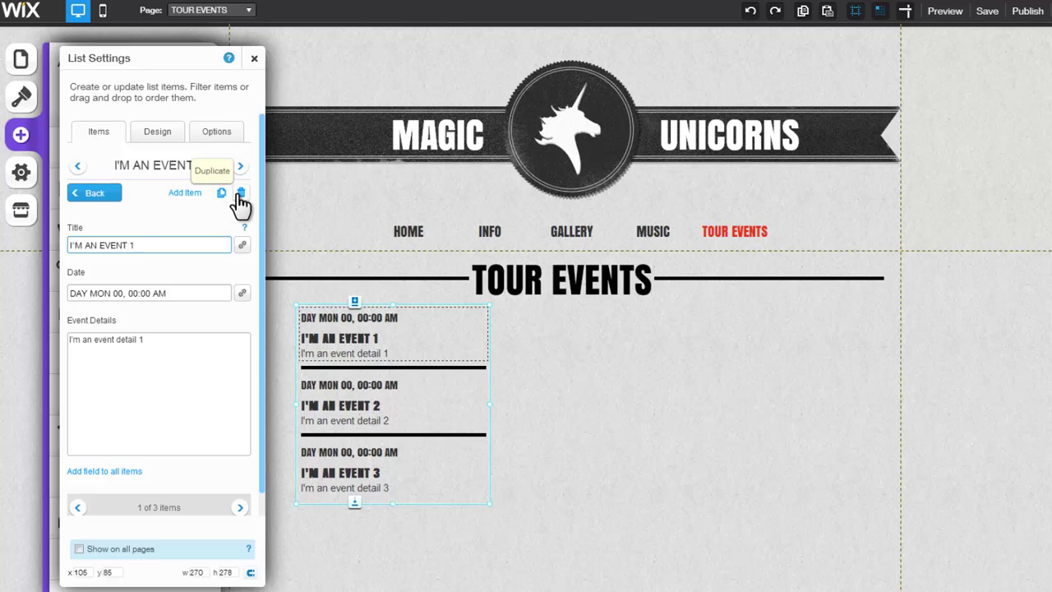
click(95, 226)
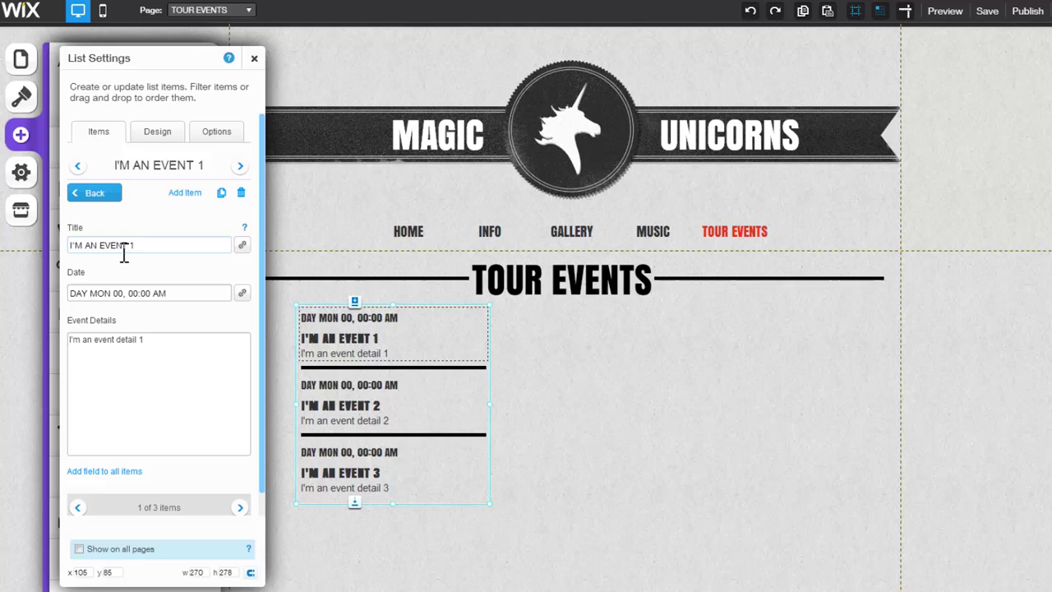
click(74, 271)
click(242, 245)
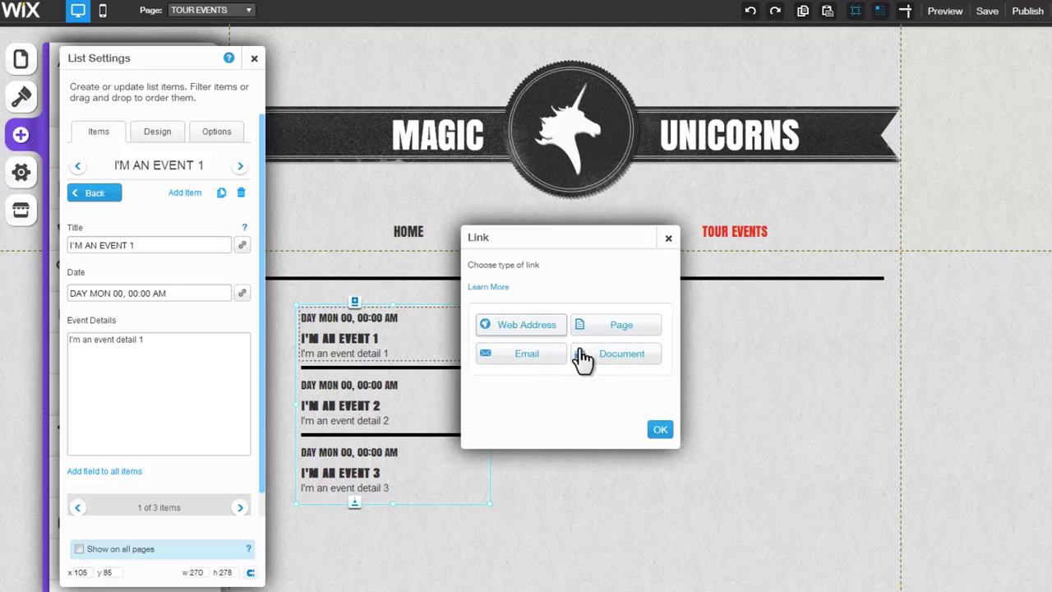
click(657, 431)
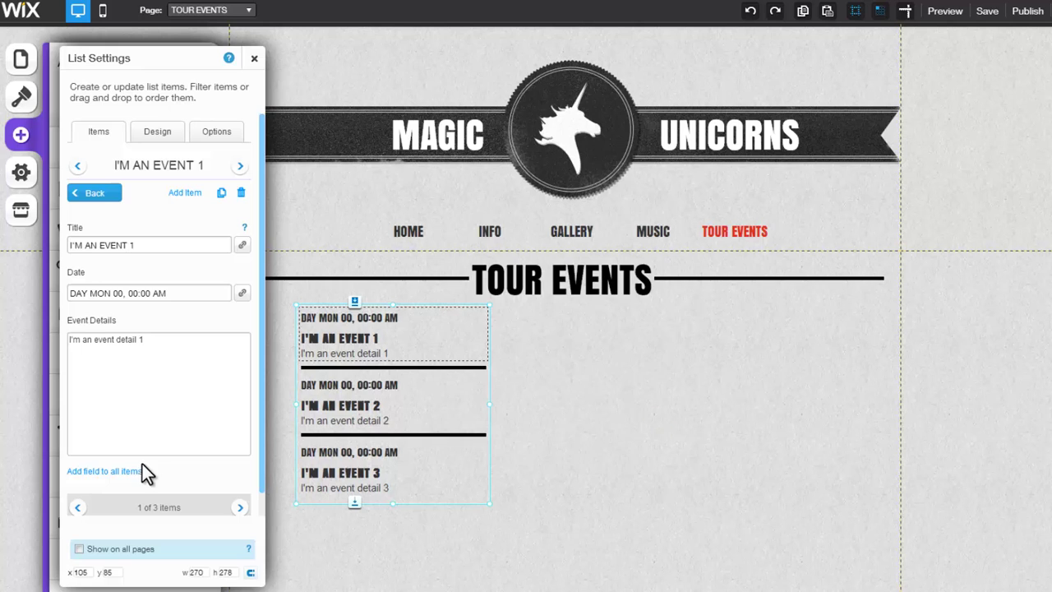
Add an Image field named 'Event Photo' to all items, placed in the Left section.
click(135, 474)
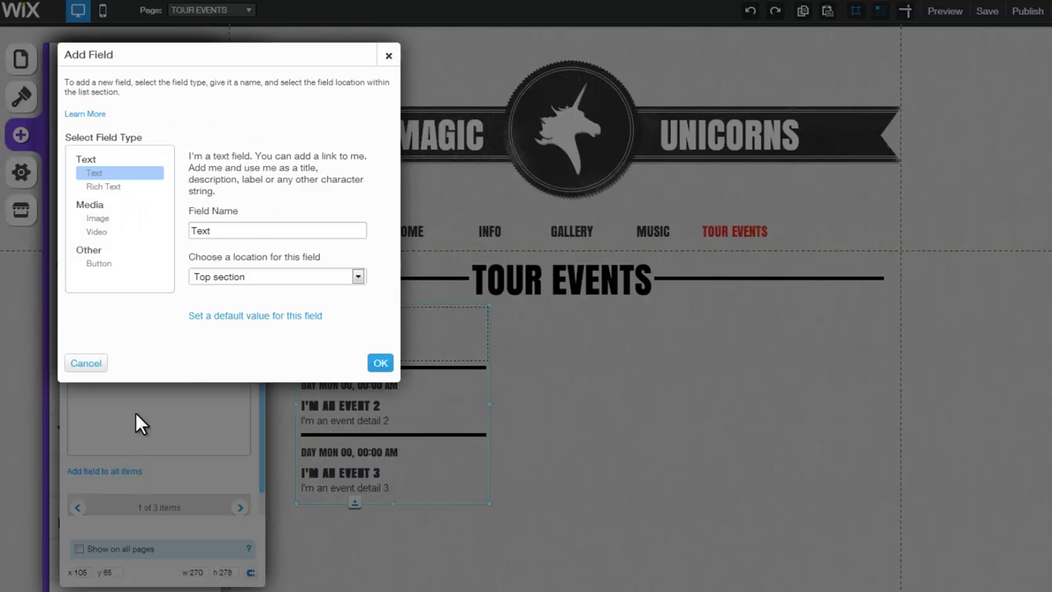
click(96, 220)
double_click(222, 218)
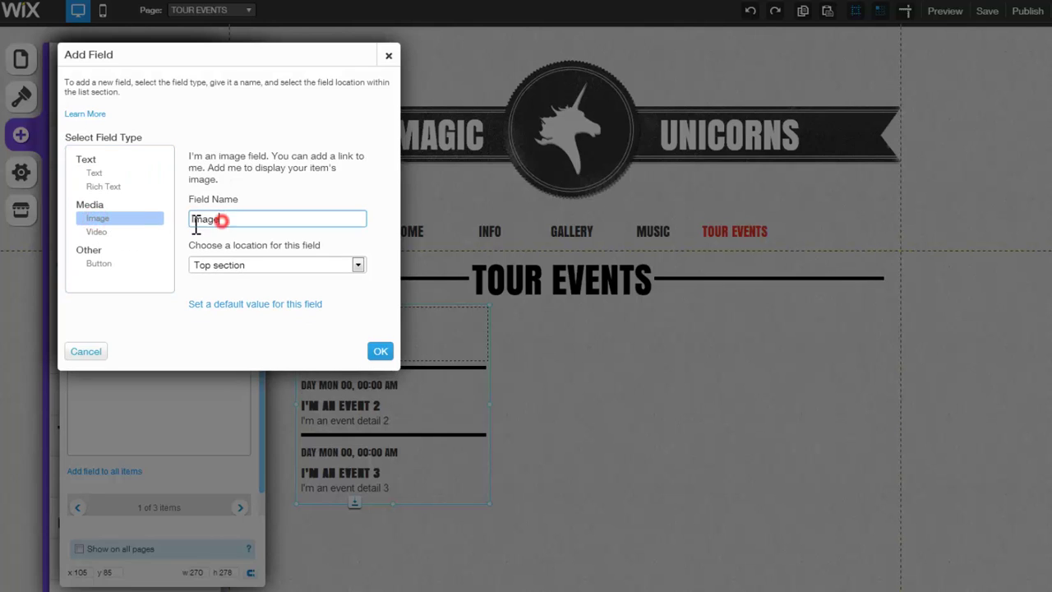
text(Event Photo)
click(358, 265)
click(342, 291)
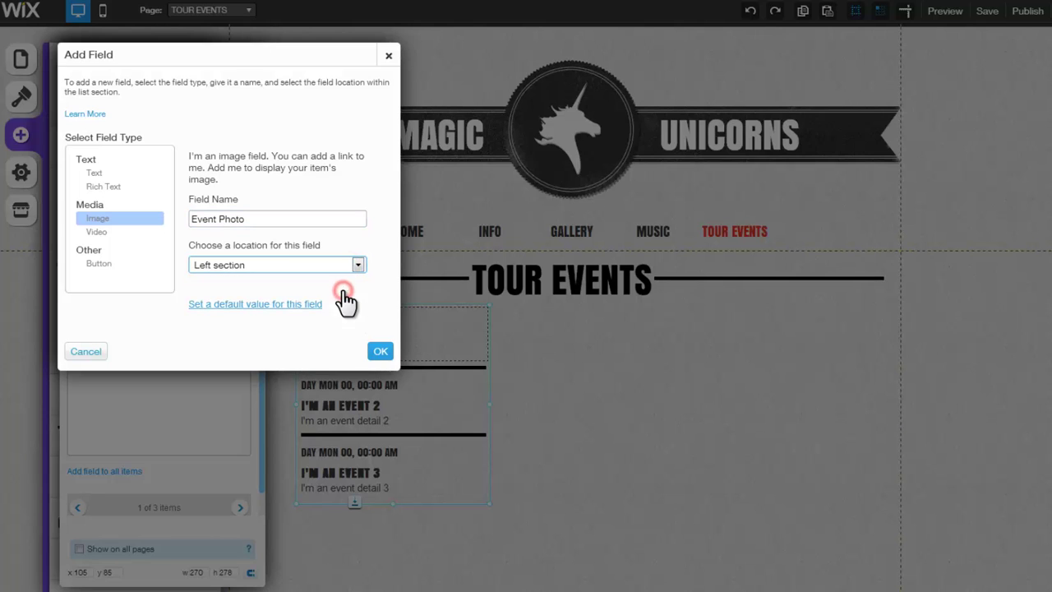
click(297, 305)
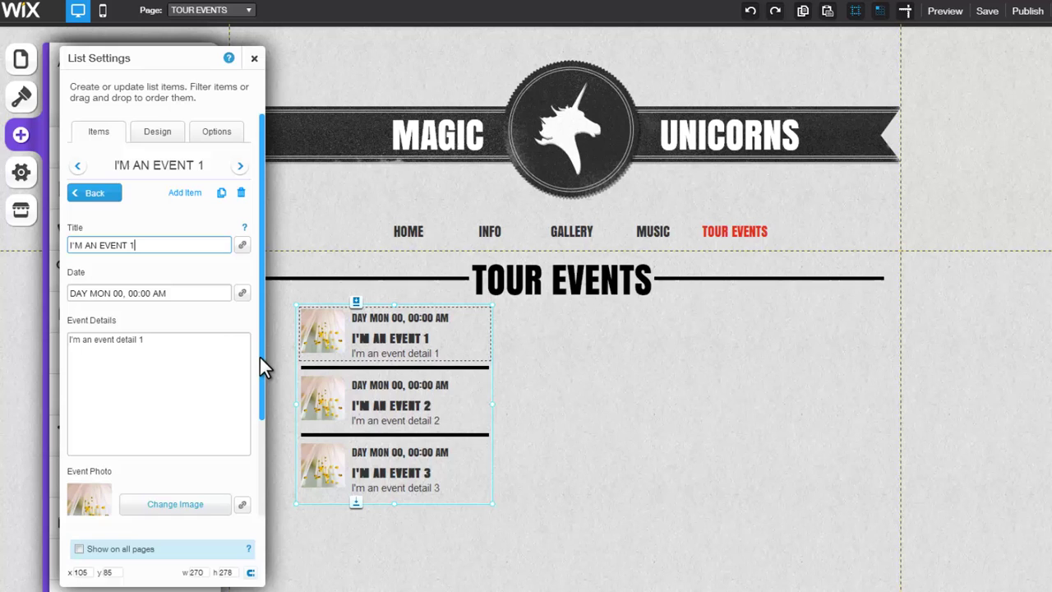
Change the first event's Event Photo to the Musician image from My Images.
drag(260, 359, 264, 475)
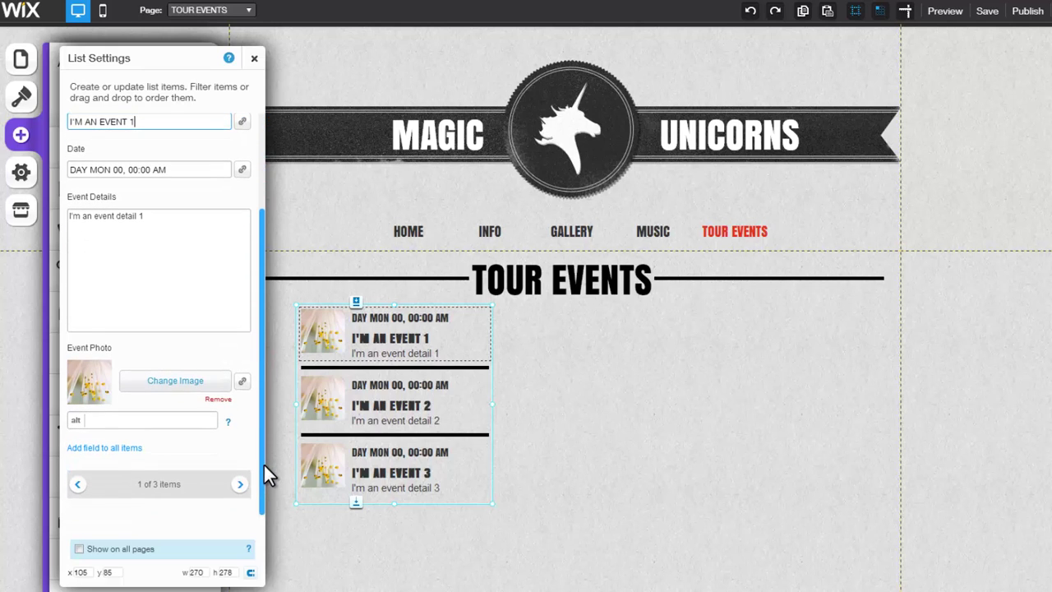
click(205, 384)
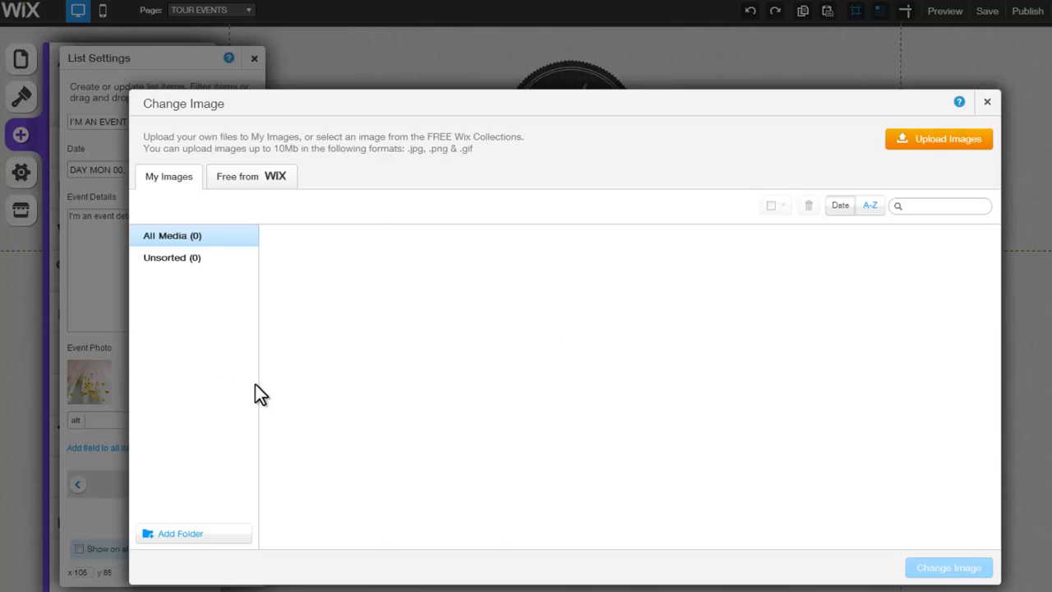
click(906, 328)
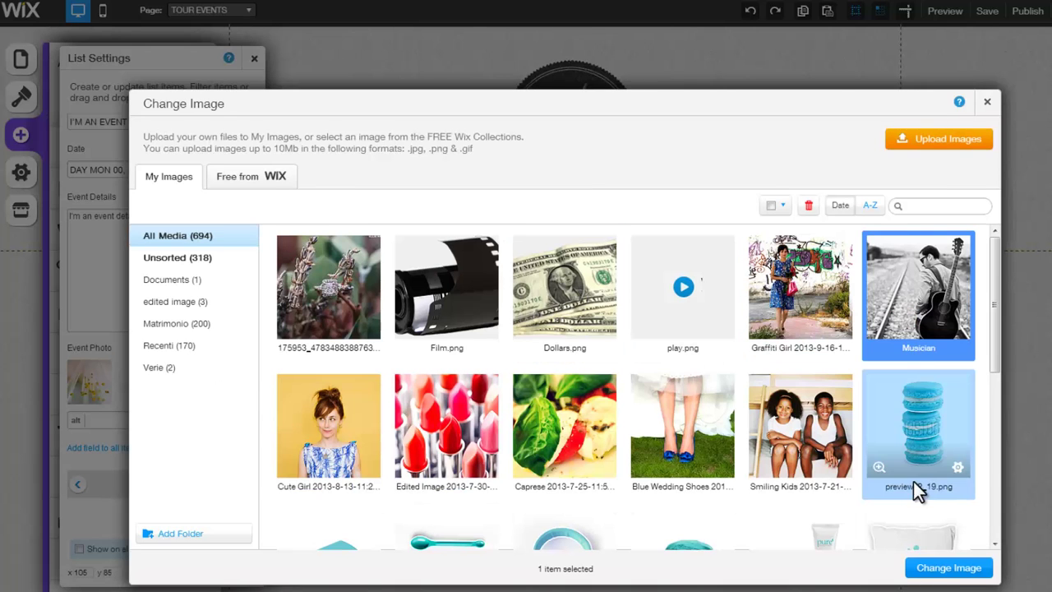
click(926, 569)
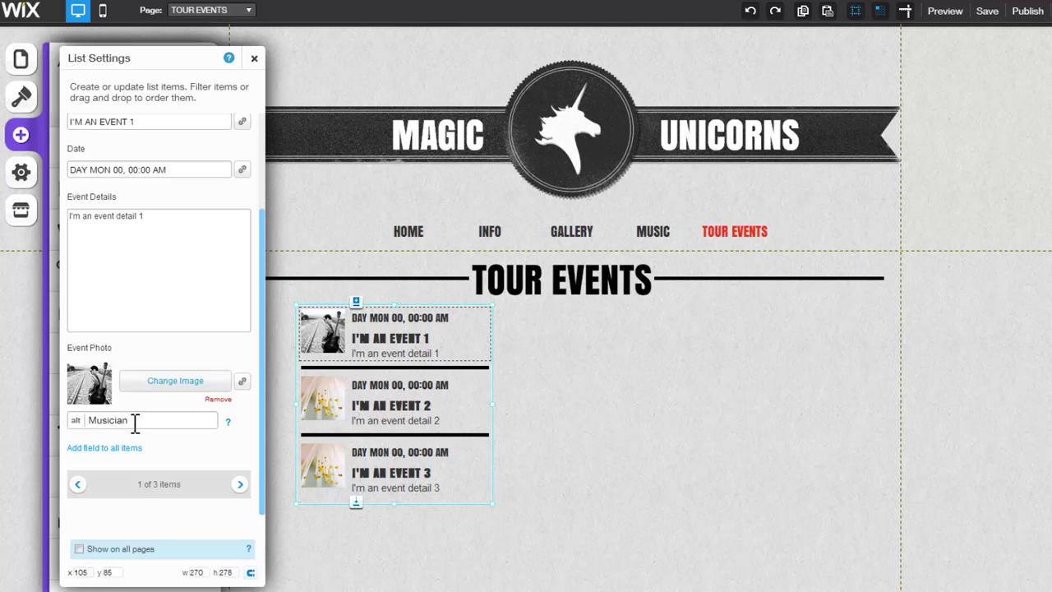
drag(259, 416, 271, 237)
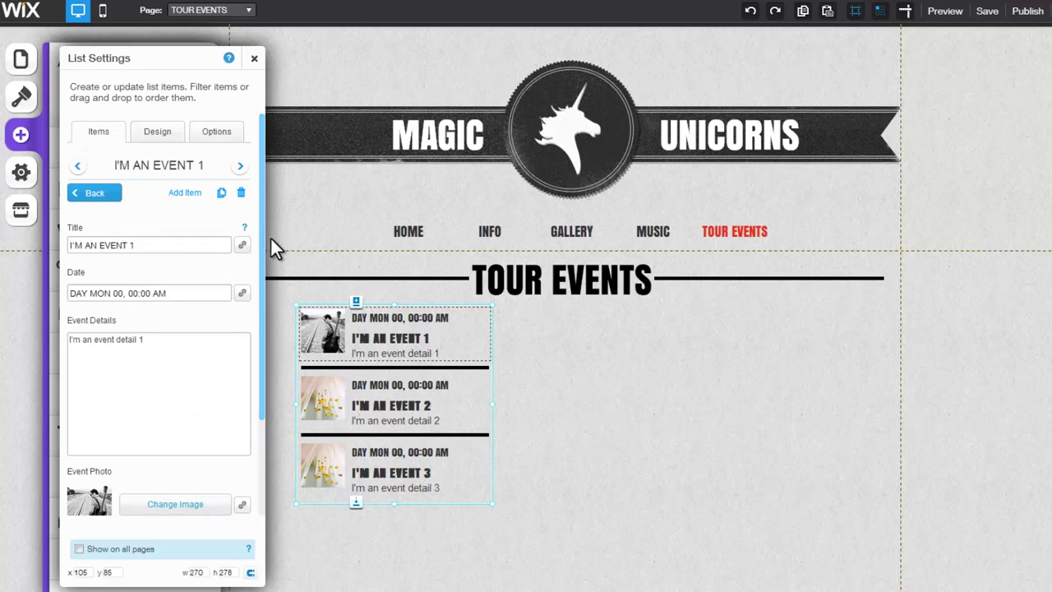
Apply the Special frame 2 style to the Event Photo field.
click(159, 134)
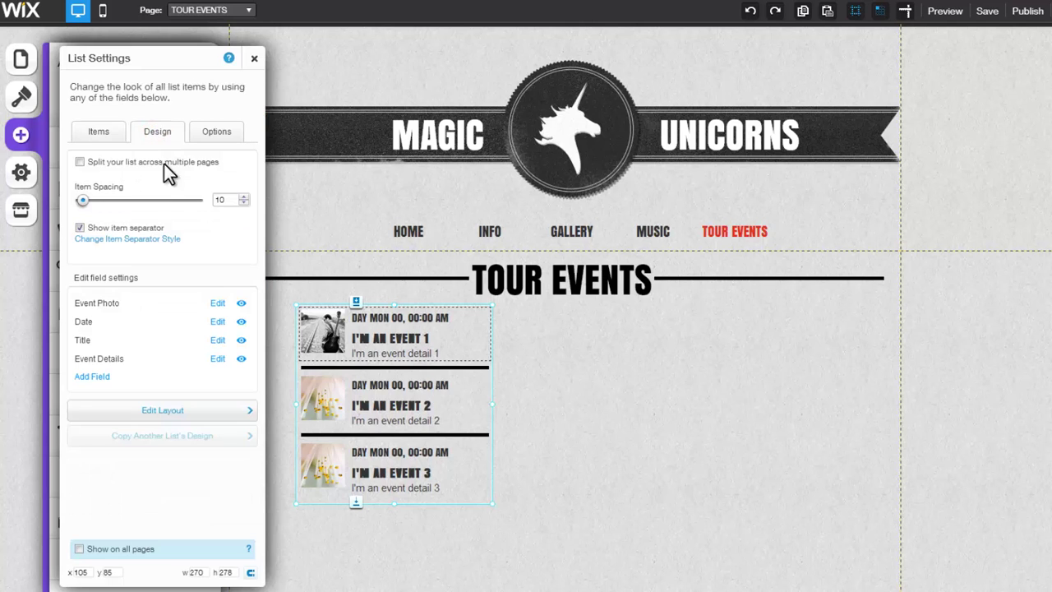
click(214, 303)
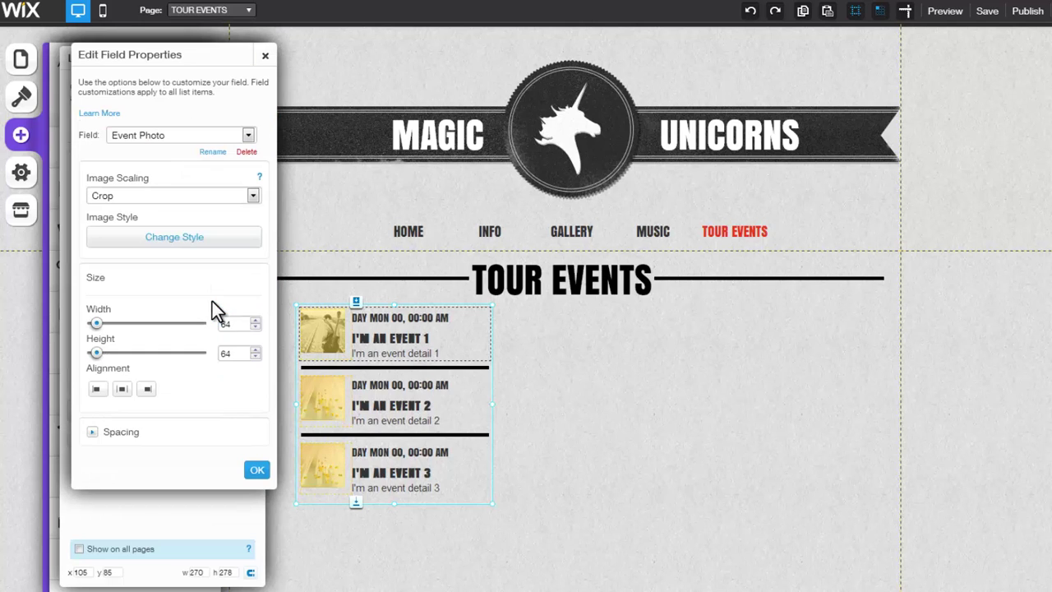
click(247, 154)
click(188, 238)
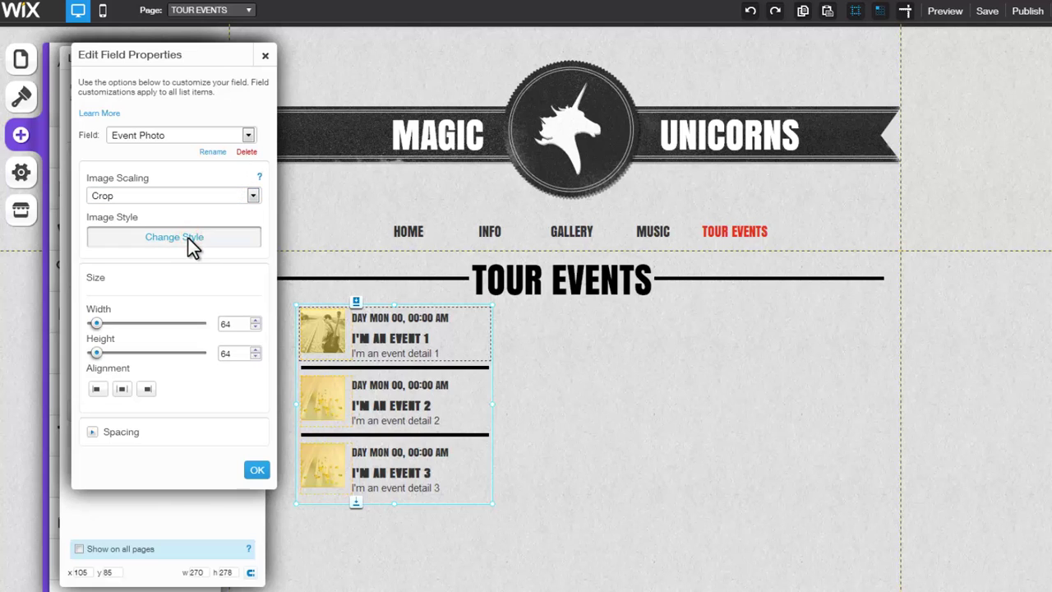
click(200, 224)
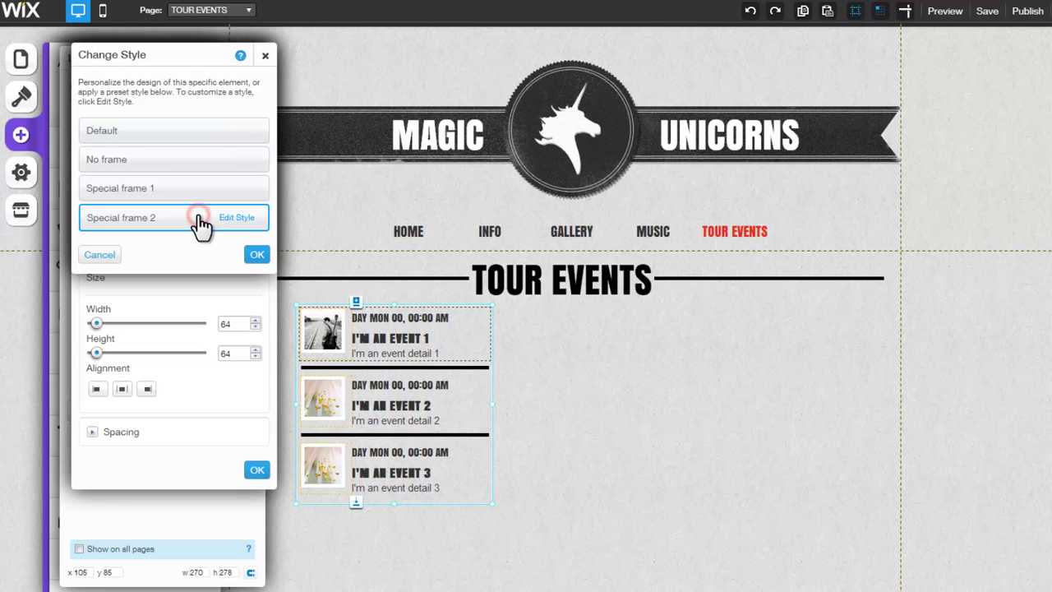
click(255, 256)
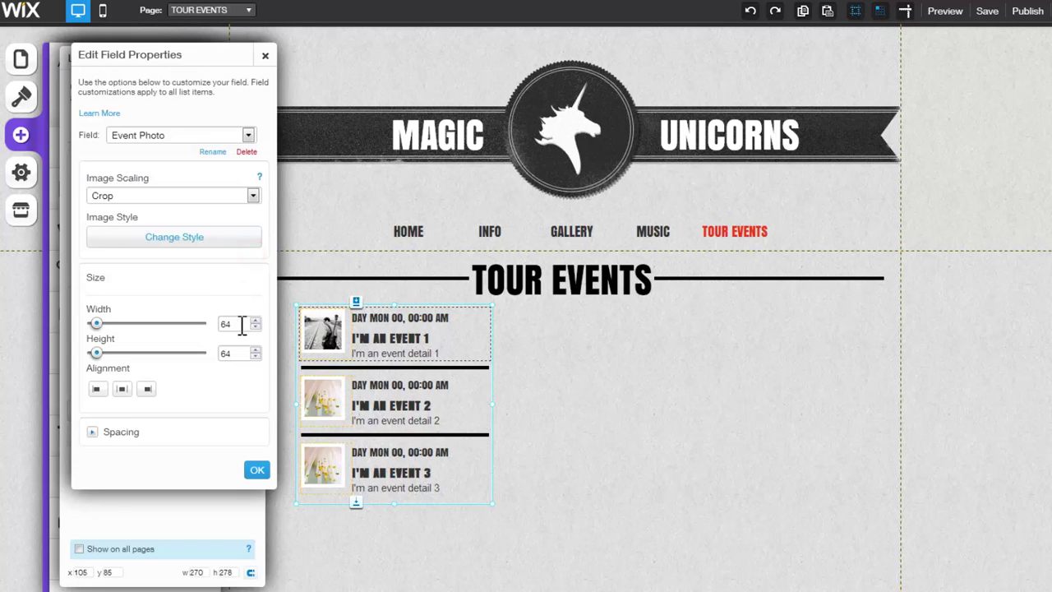
Set the event photos' width and height to 128 and apply the spacing settings.
double_click(239, 324)
text(128)
double_click(221, 355)
text(128)
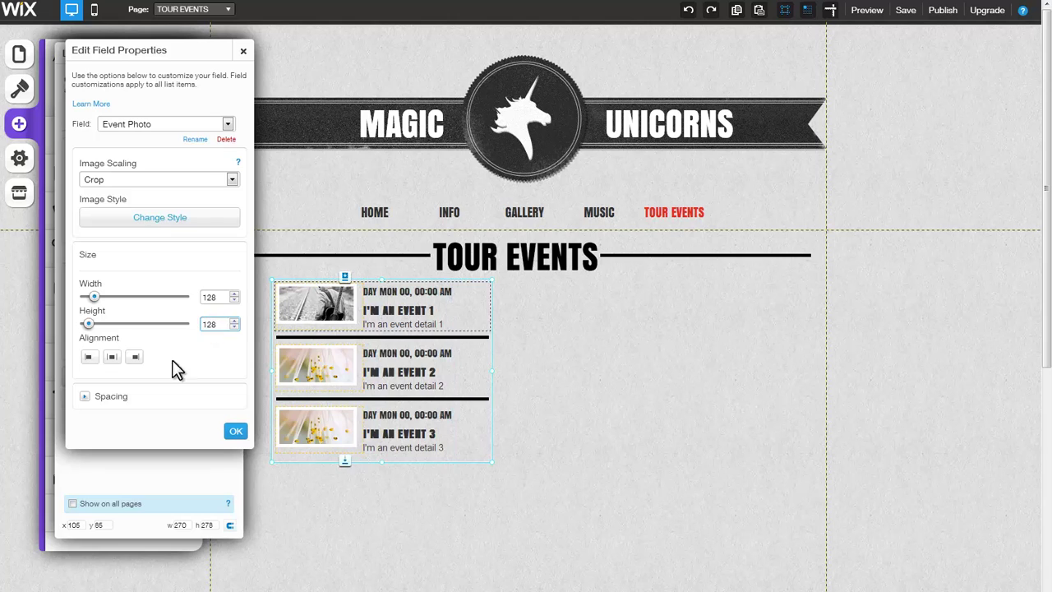
click(84, 396)
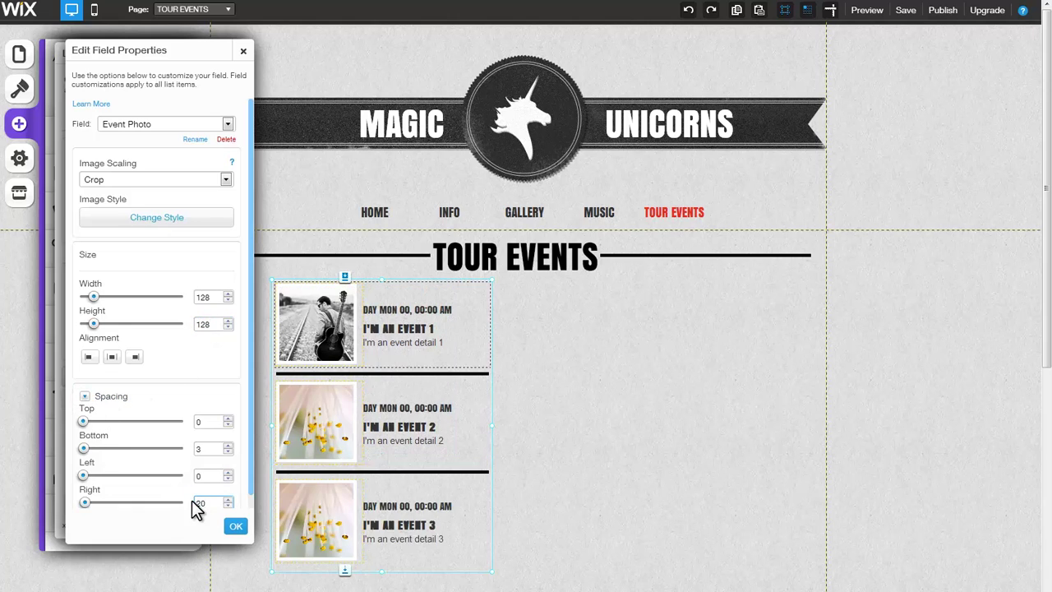
click(233, 526)
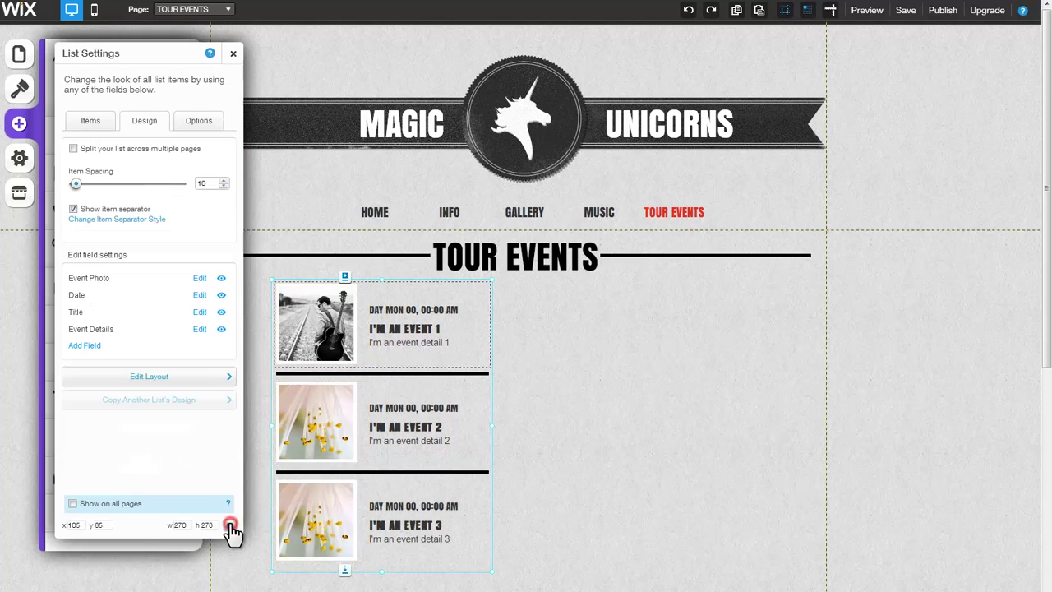
Switch the field editor to Title and set the event titles' colour to red.
click(201, 279)
click(229, 124)
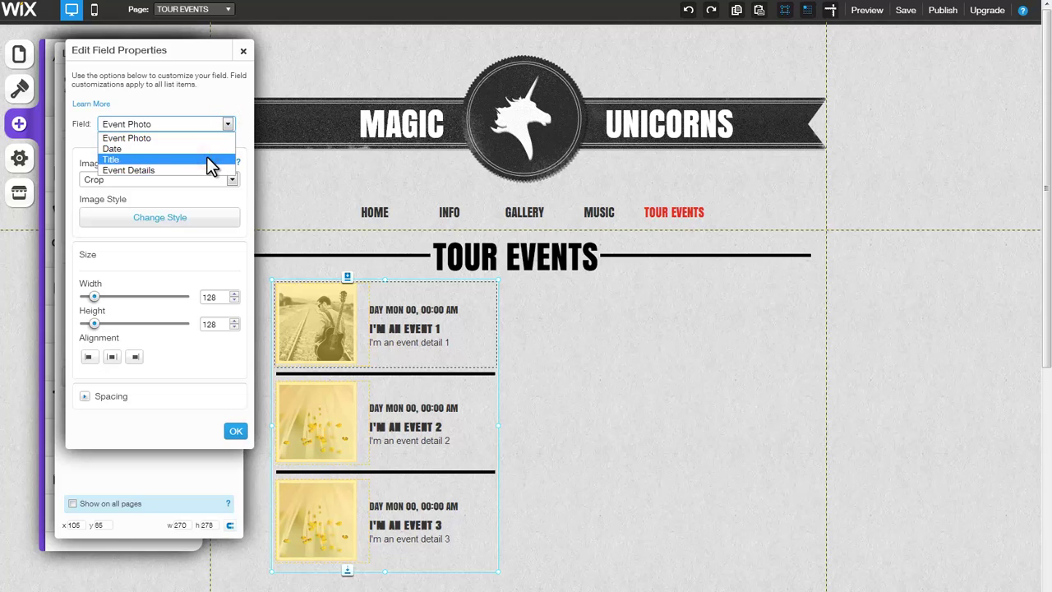
click(207, 159)
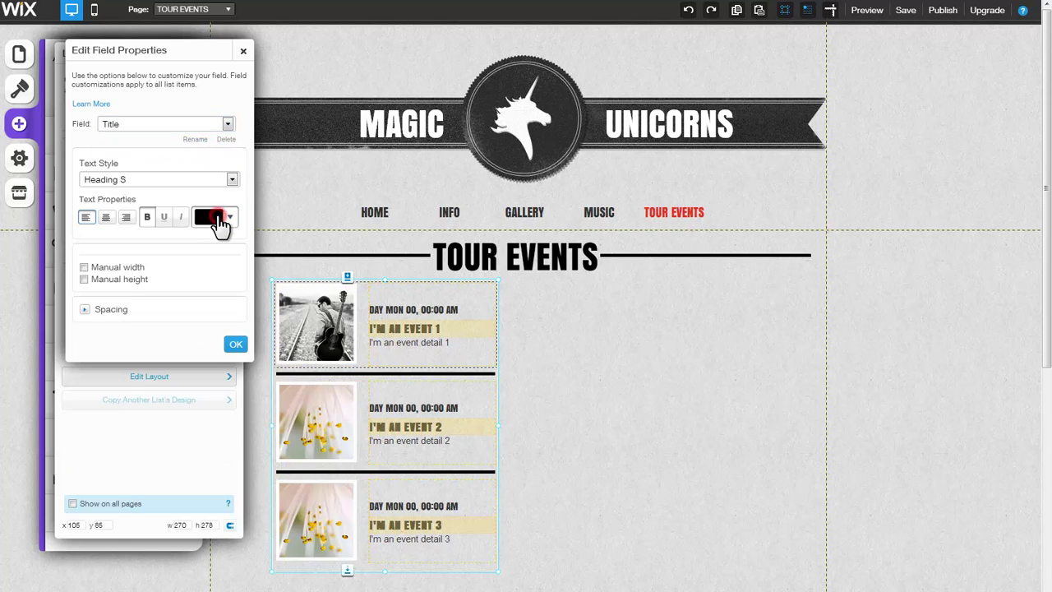
click(215, 218)
click(227, 282)
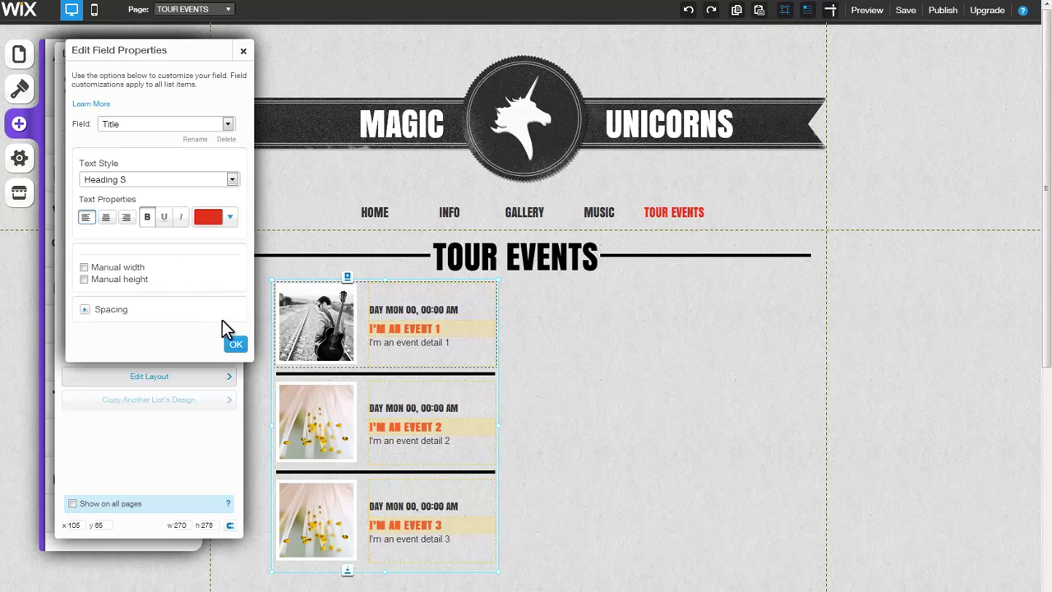
click(238, 346)
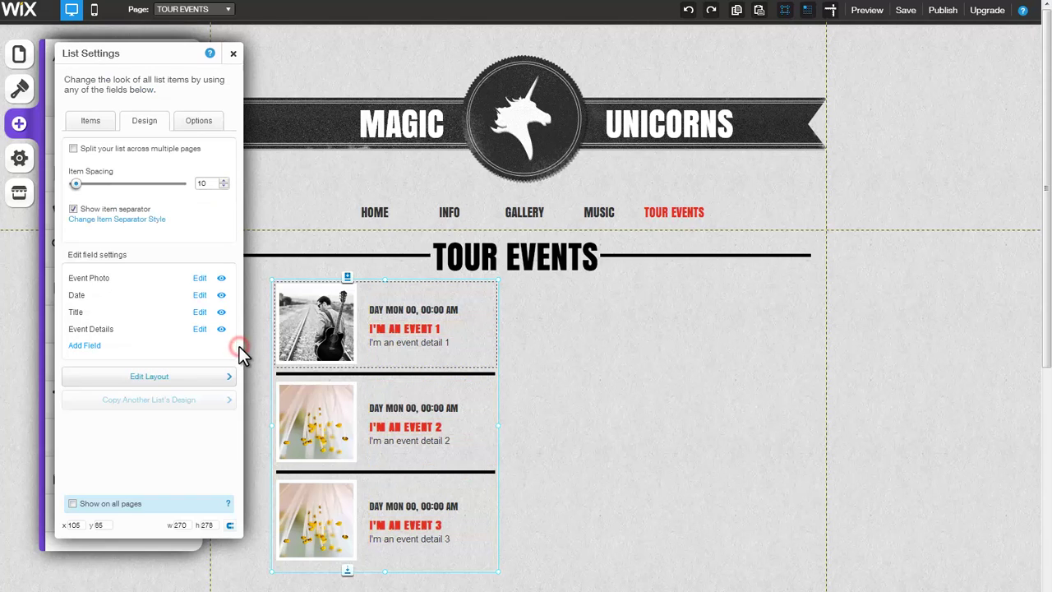
Split the events list across multiple pages with 2 items per page.
click(74, 149)
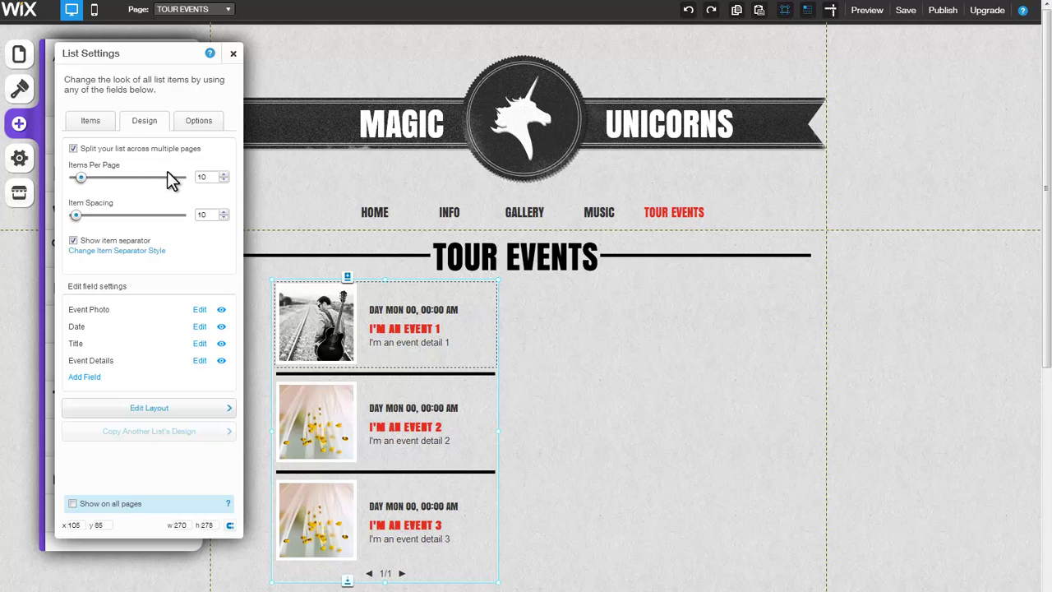
double_click(204, 178)
text(2)
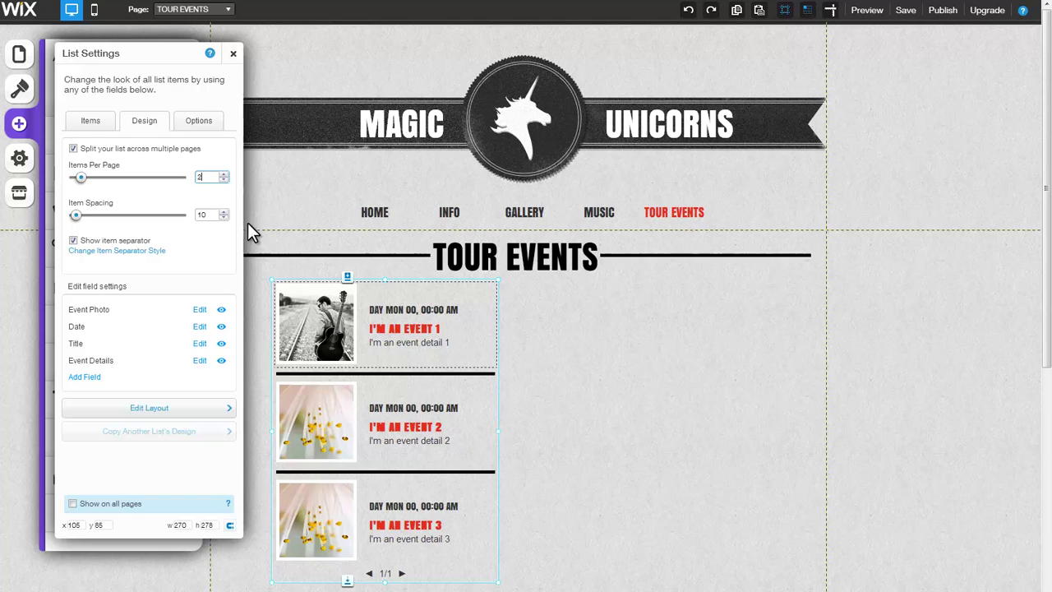
click(191, 191)
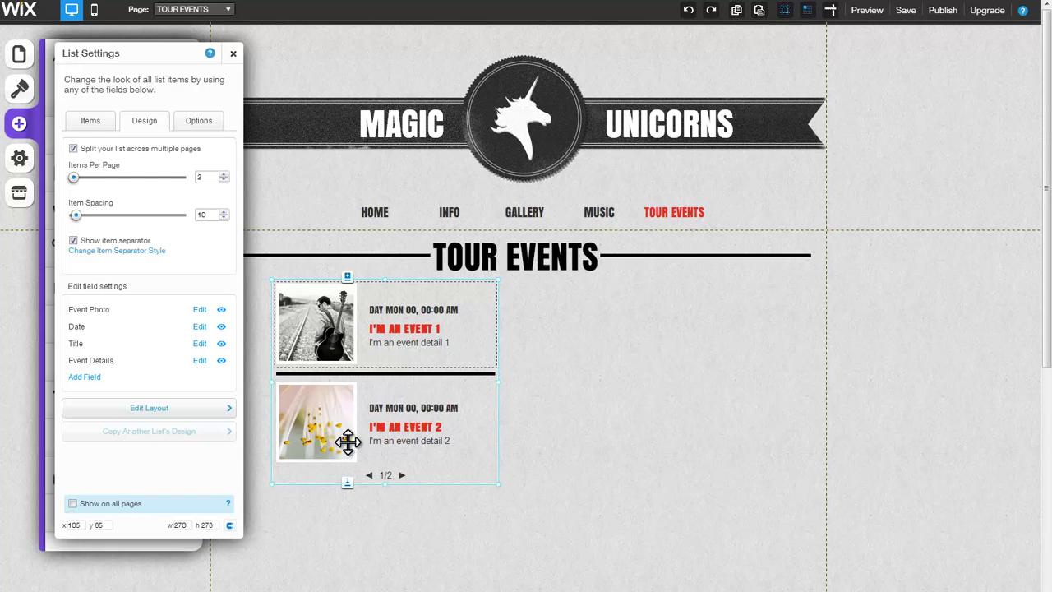
Hide Event Details and move Event Photo to the Right section of the item layout.
click(221, 360)
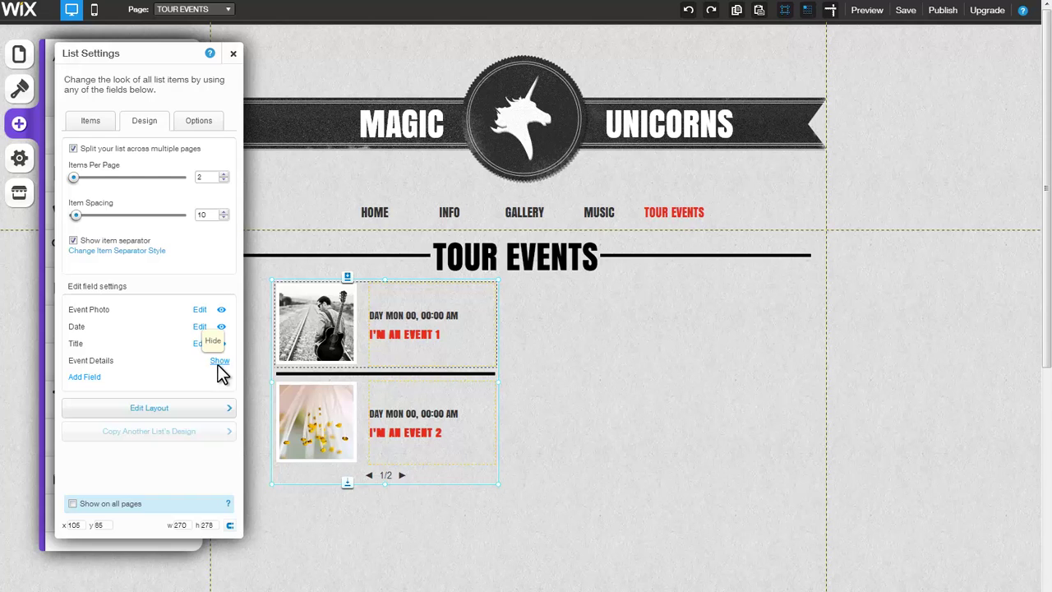
click(183, 411)
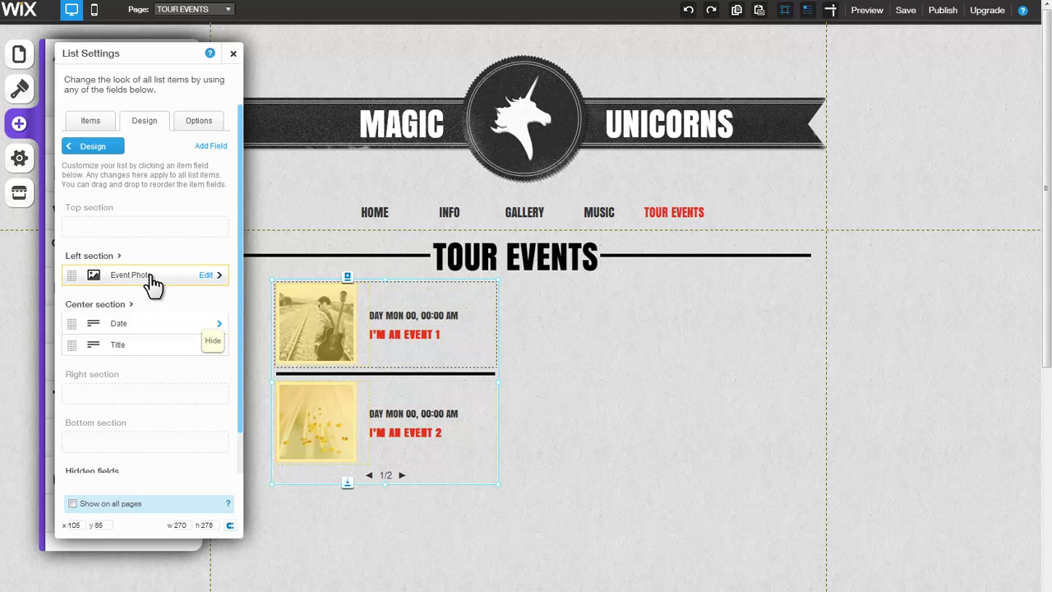
drag(152, 284, 143, 381)
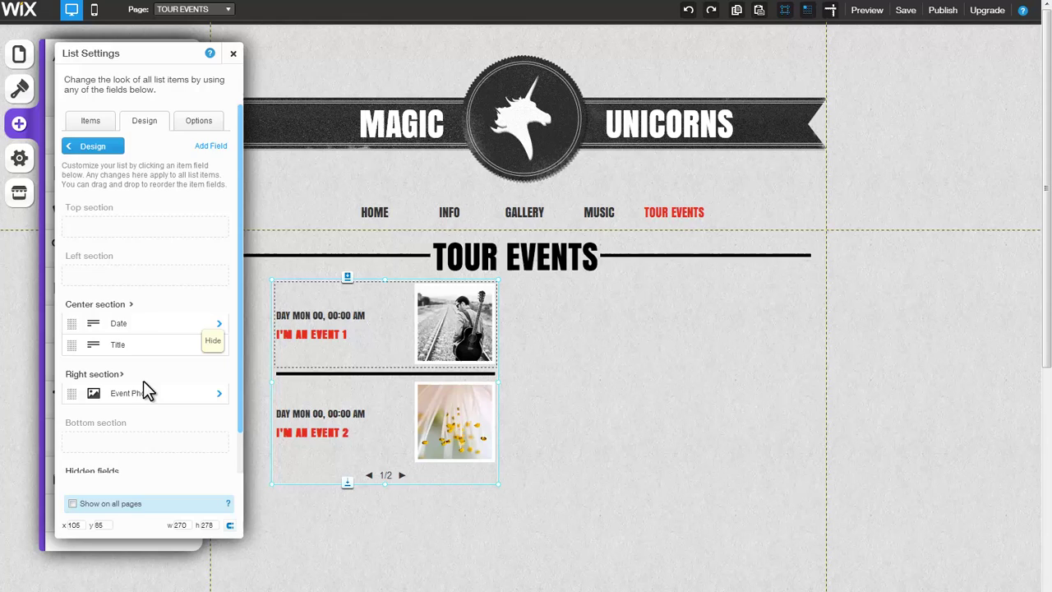
In the Options tab, cancel the 'Open item in a separate page' link so it stays off.
click(198, 122)
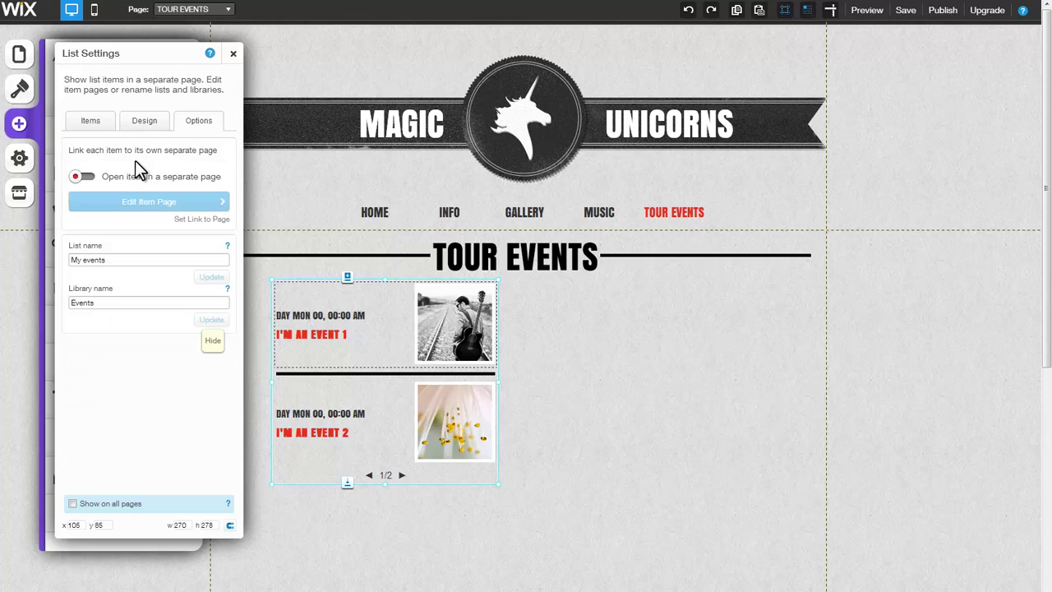
click(85, 176)
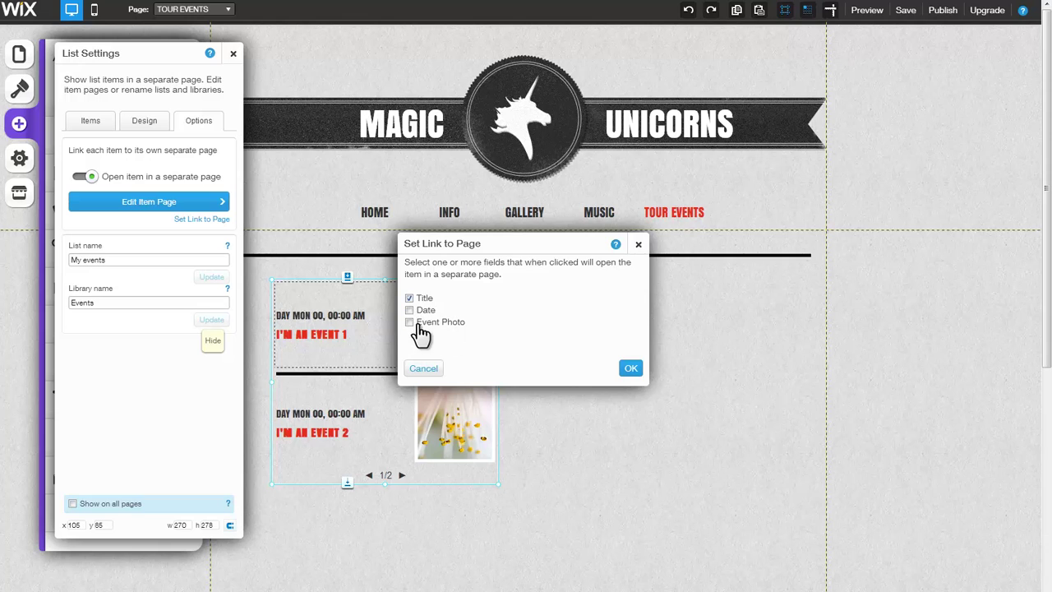
click(417, 369)
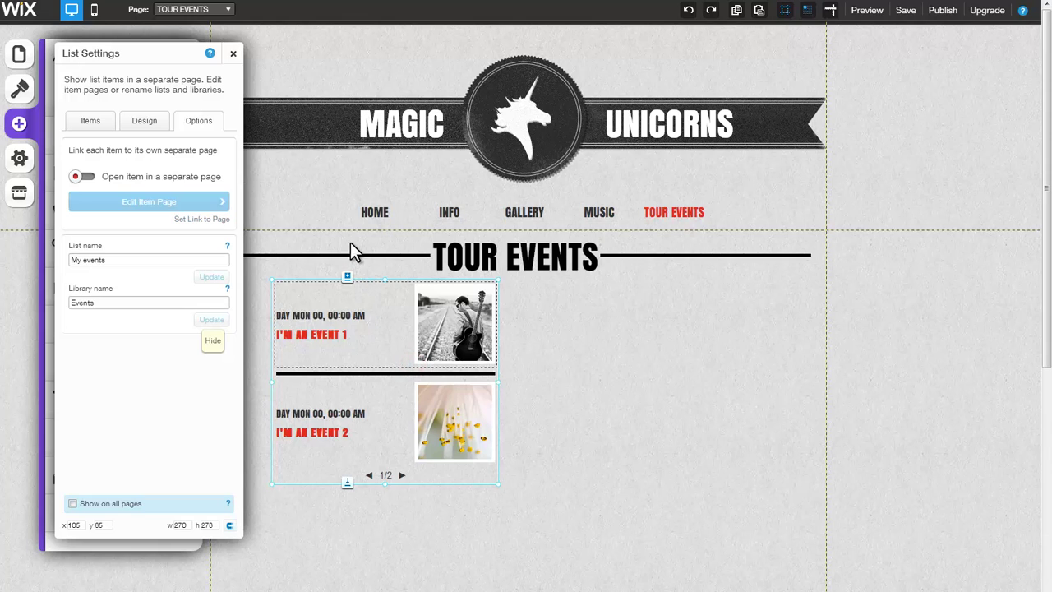